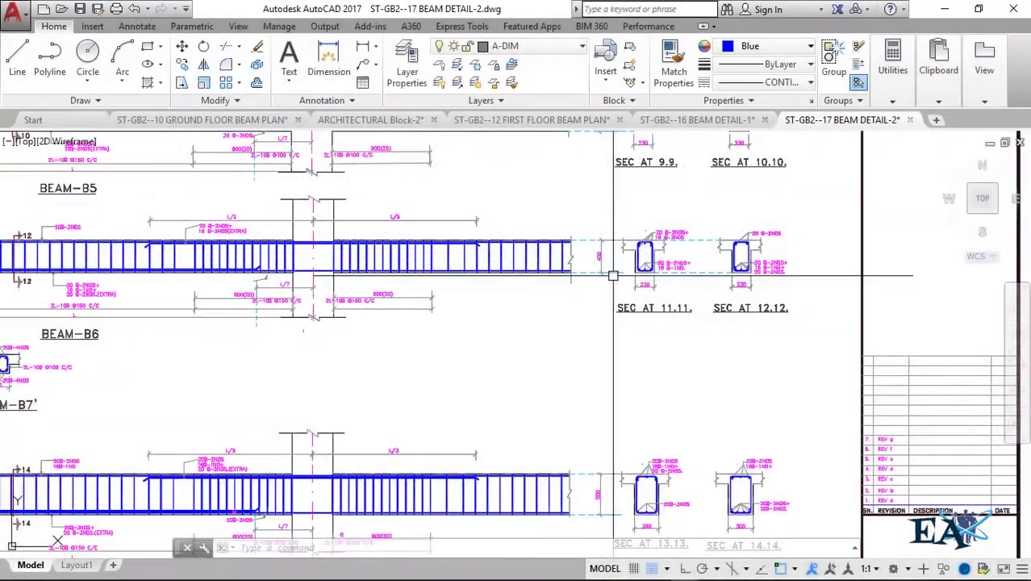
Zoom and pan the drawing to frame sections 11.11 and 12.12
scroll(645, 261, up, 3)
scroll(689, 219, up, 3)
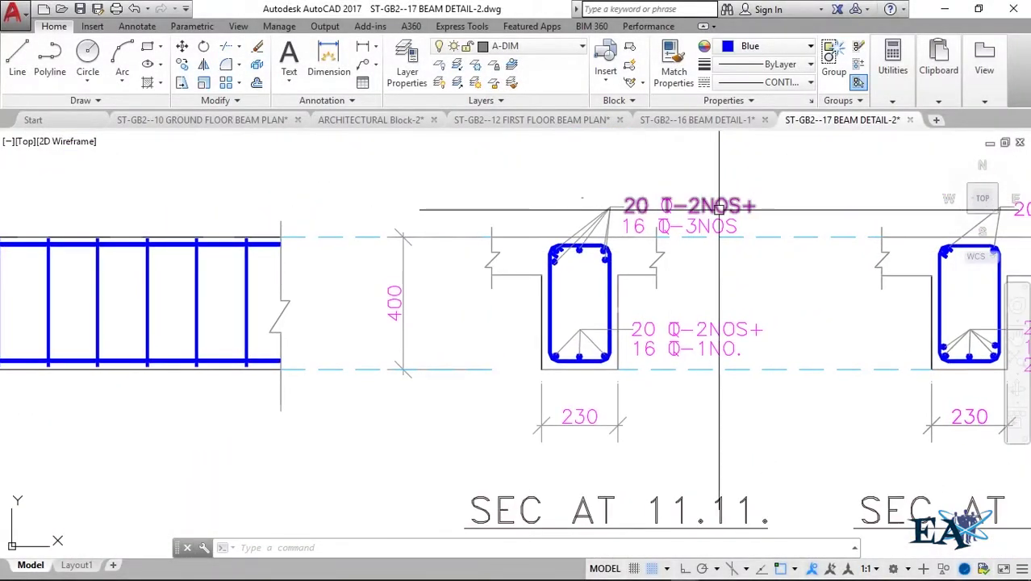
scroll(610, 244, up, 3)
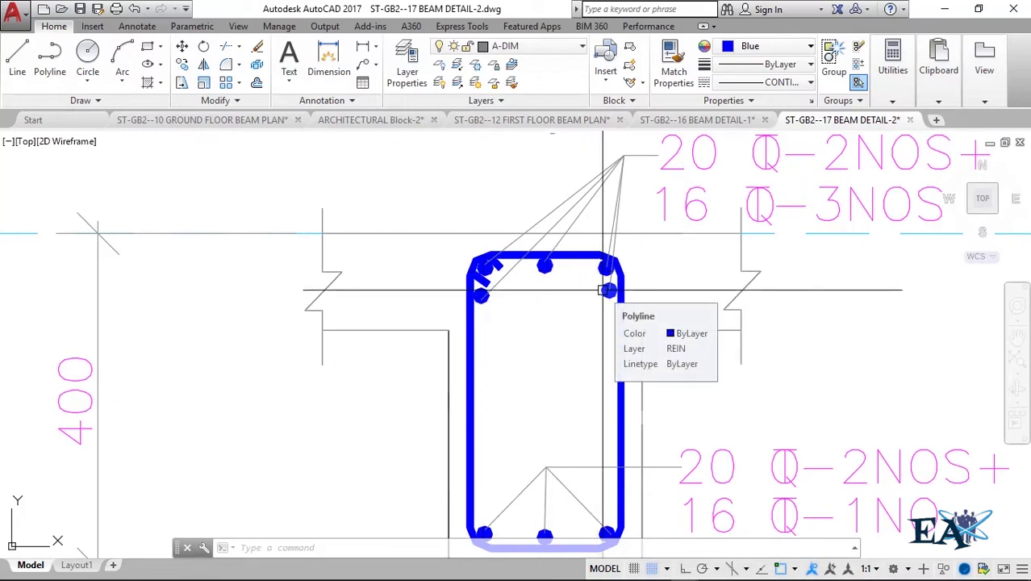
scroll(608, 290, down, 4)
scroll(521, 278, up, 2)
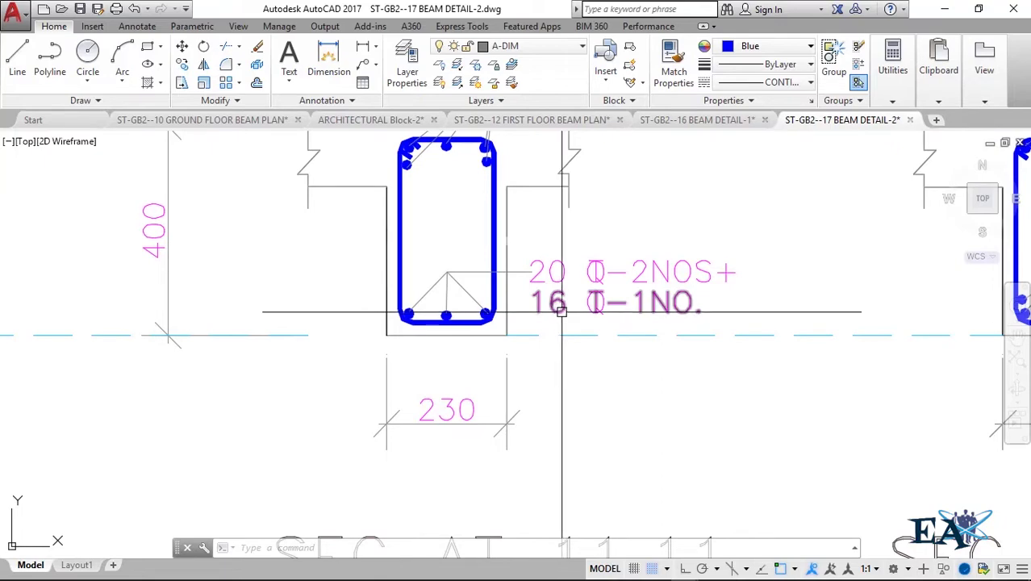
scroll(454, 323, down, 2)
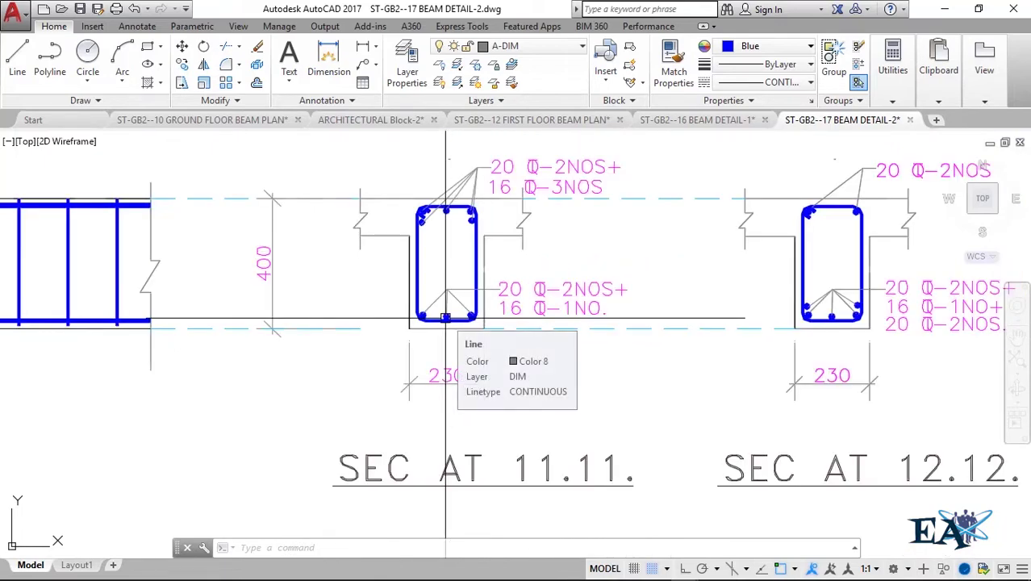
scroll(445, 317, down, 5)
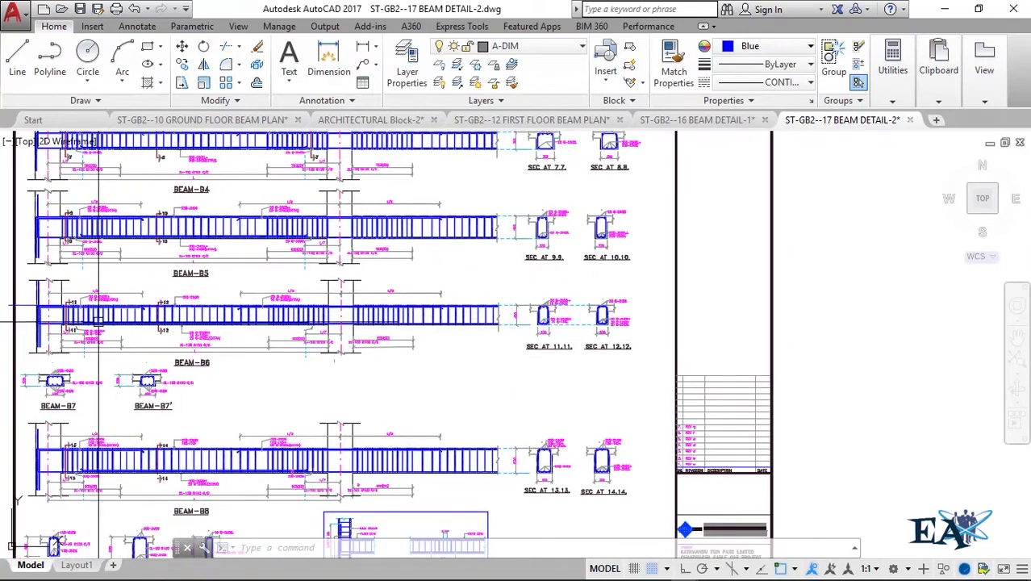
scroll(597, 320, up, 6)
middle_drag(709, 301, 452, 258)
scroll(636, 318, up, 2)
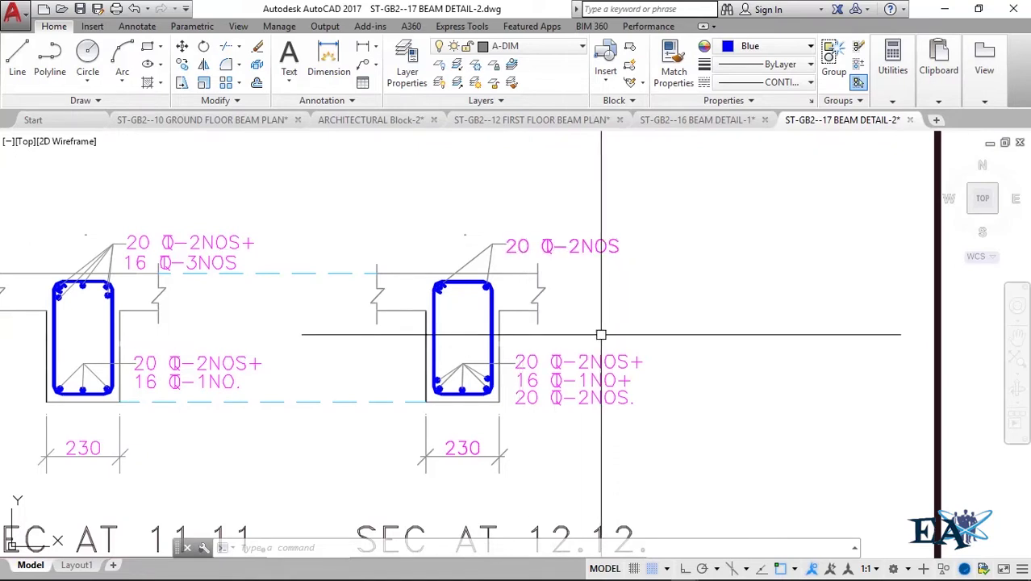
middle_drag(531, 367, 614, 339)
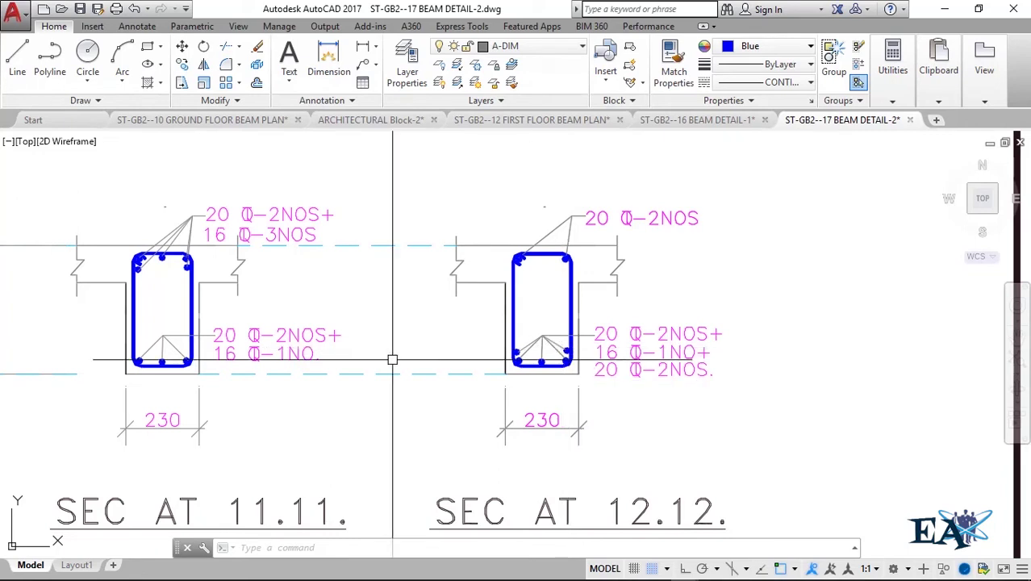
Zoom and pan to centre sections 9.9 and 10.10 above beams B4 to B6
scroll(391, 360, down, 5)
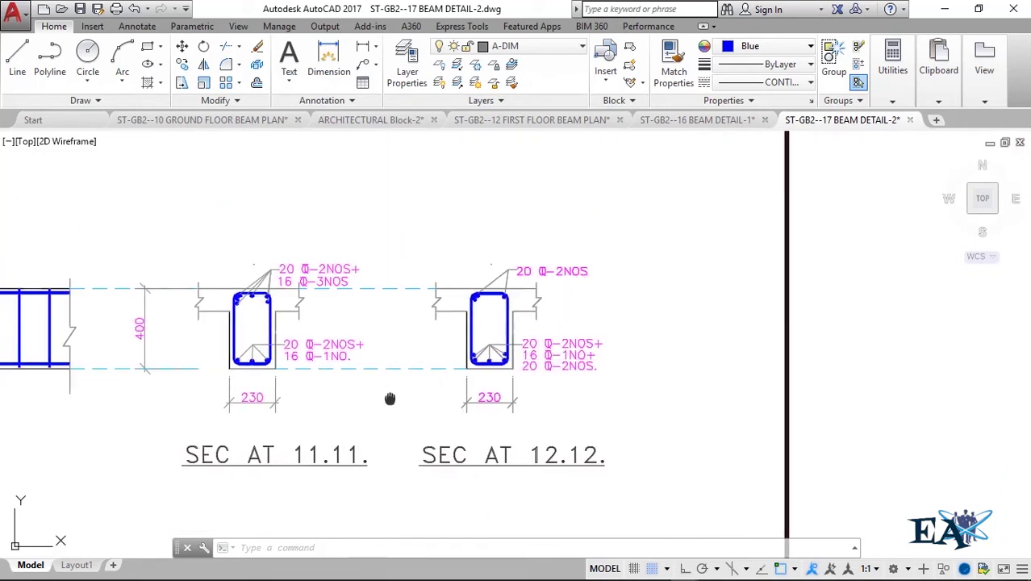
scroll(479, 376, up, 5)
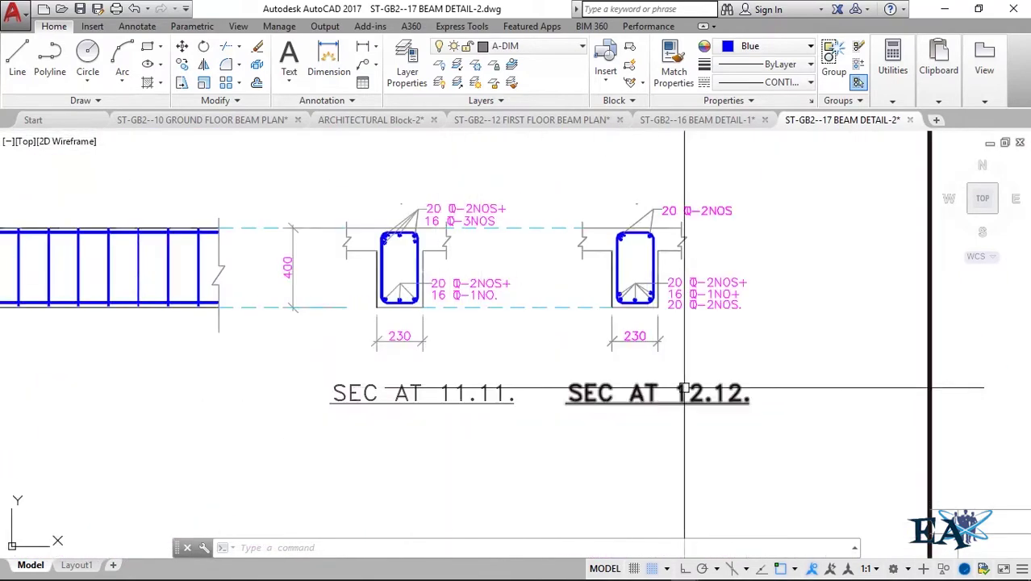
scroll(684, 389, down, 3)
scroll(565, 298, up, 4)
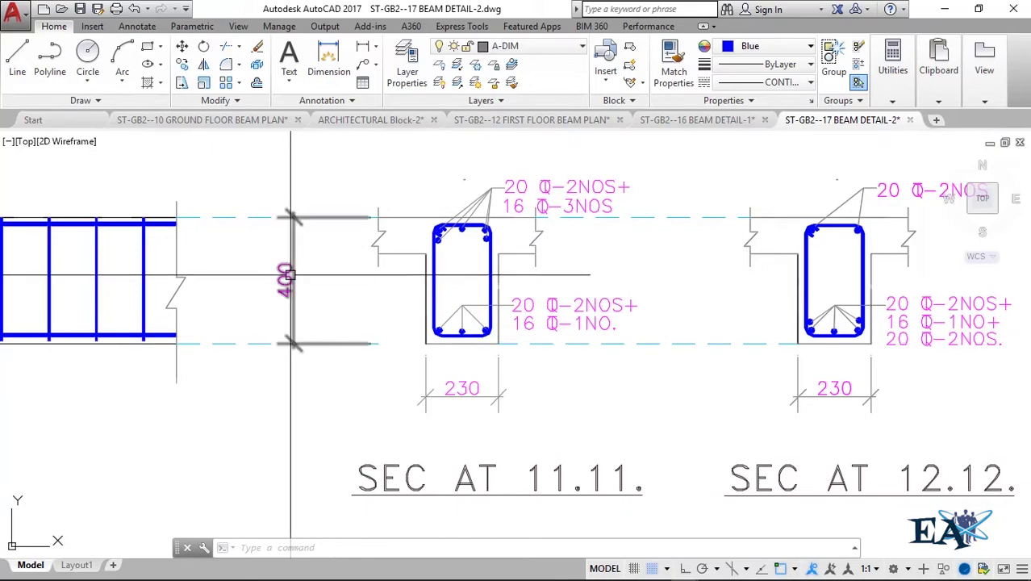
scroll(468, 329, down, 4)
mouse_move(468, 329)
middle_down()
mouse_move(471, 300)
mouse_move(471, 414)
middle_up()
scroll(321, 364, down, 4)
middle_drag(322, 364, 552, 341)
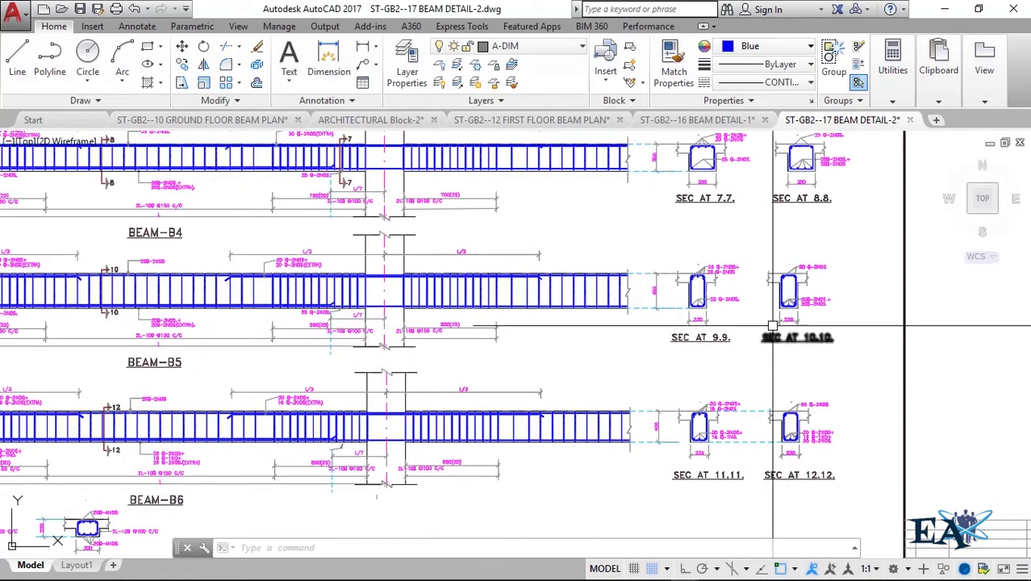
scroll(651, 350, up, 5)
middle_drag(650, 350, 536, 329)
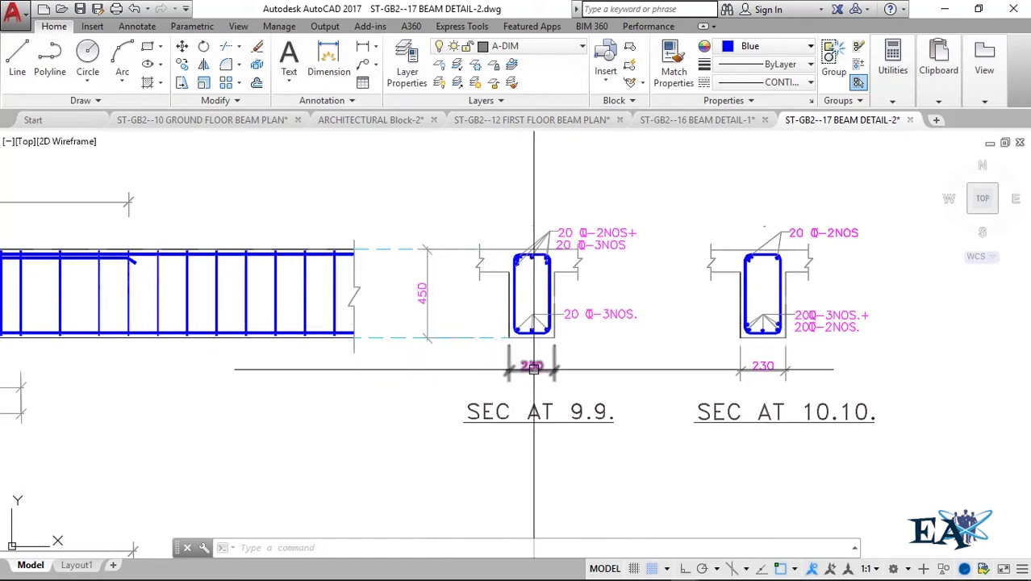
scroll(528, 363, down, 4)
middle_drag(541, 466, 675, 363)
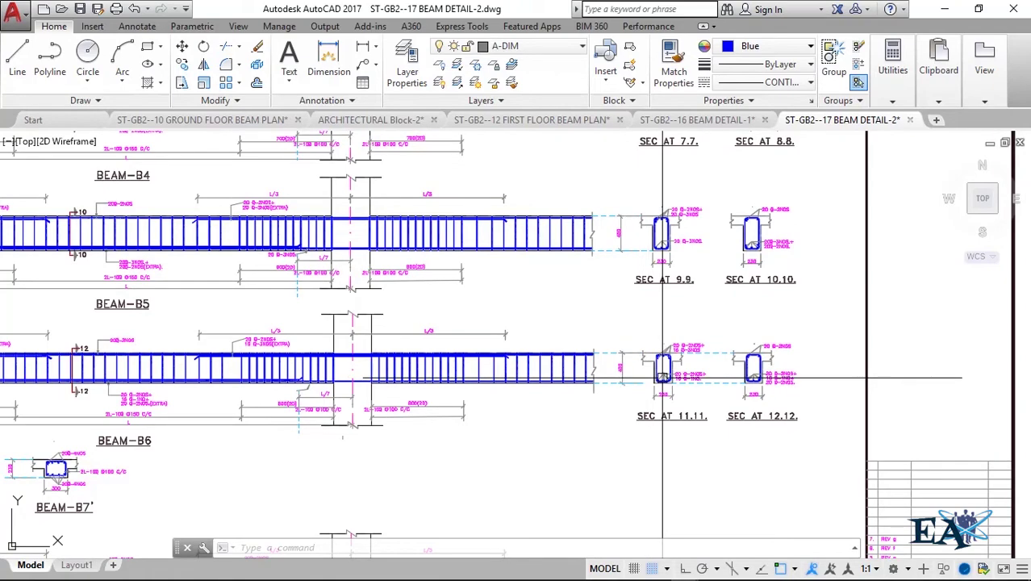
middle_drag(222, 421, 474, 423)
scroll(352, 332, up, 5)
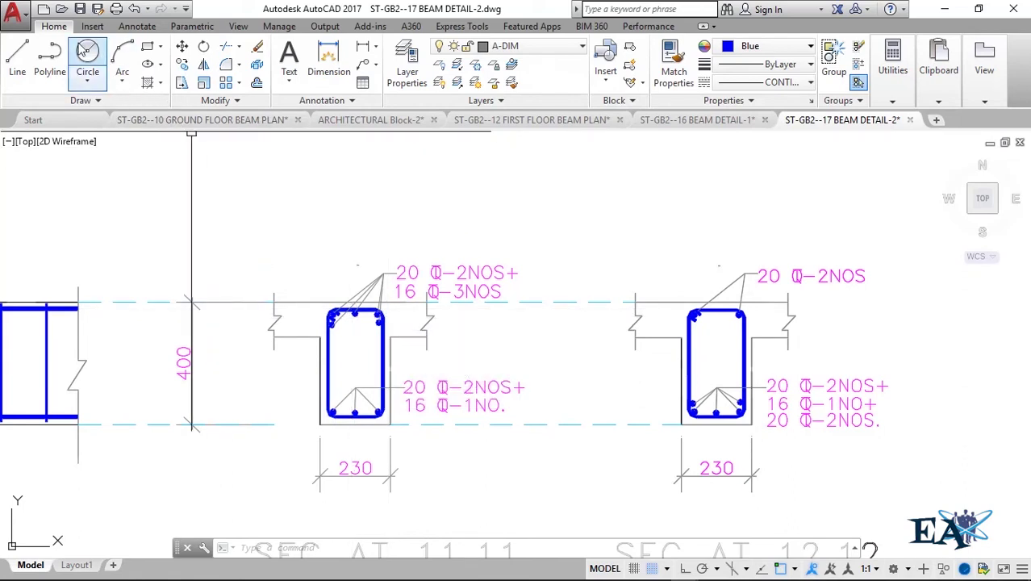
With Ortho on, draw a vertical line crossed by a horizontal baseline extending right
click(17, 71)
click(500, 153)
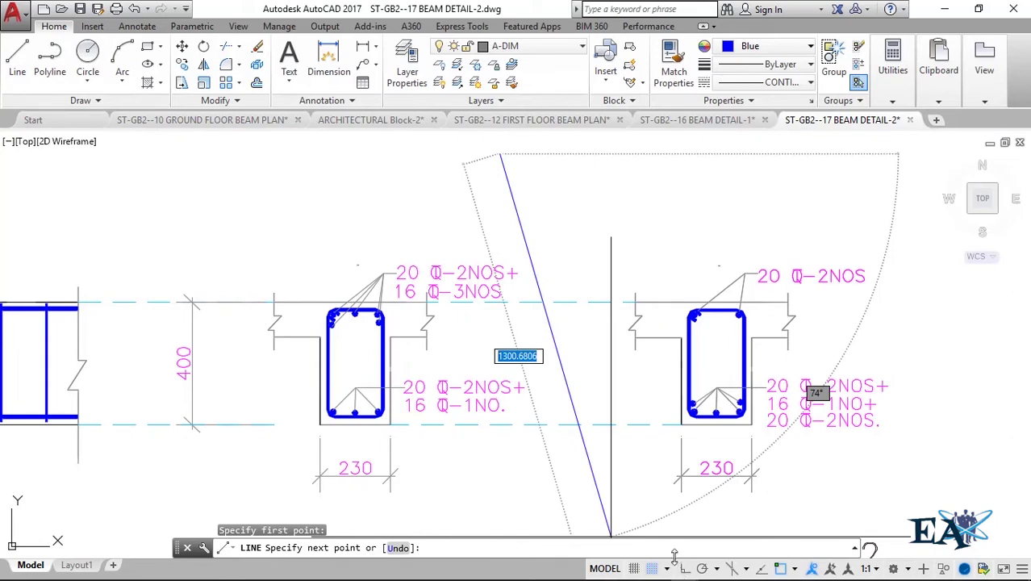
middle_drag(483, 258, 459, 397)
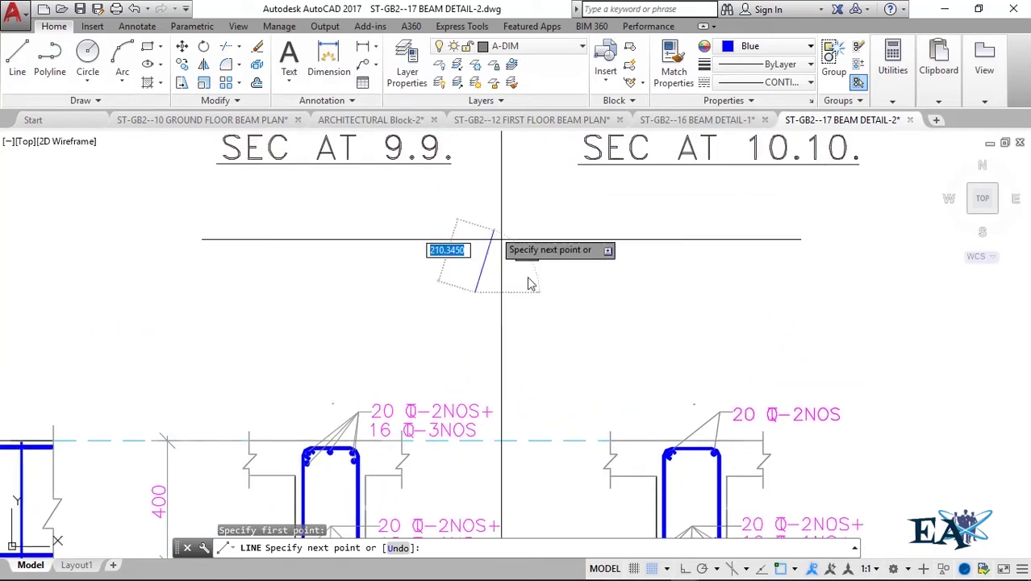
key(F8)
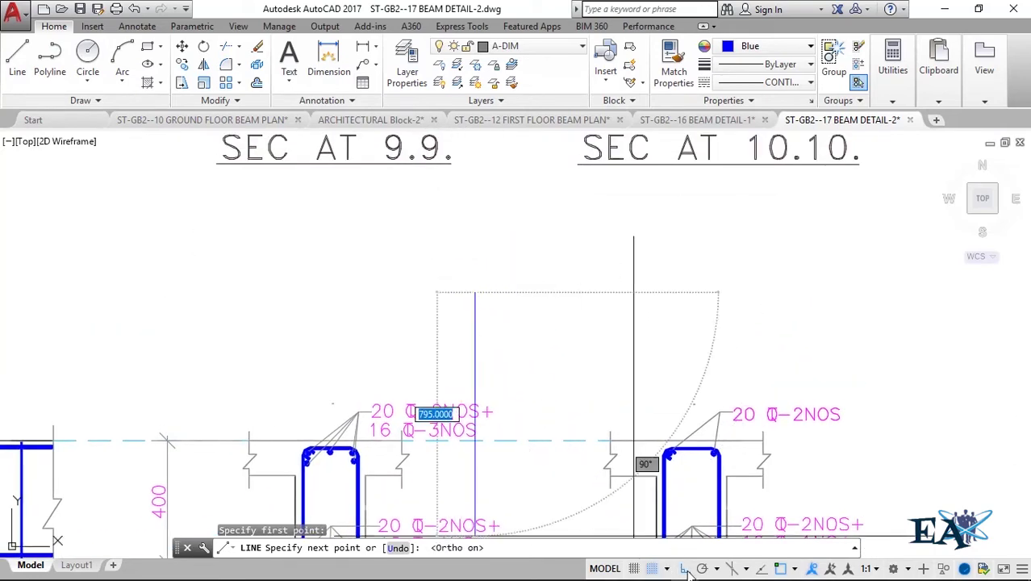
click(474, 204)
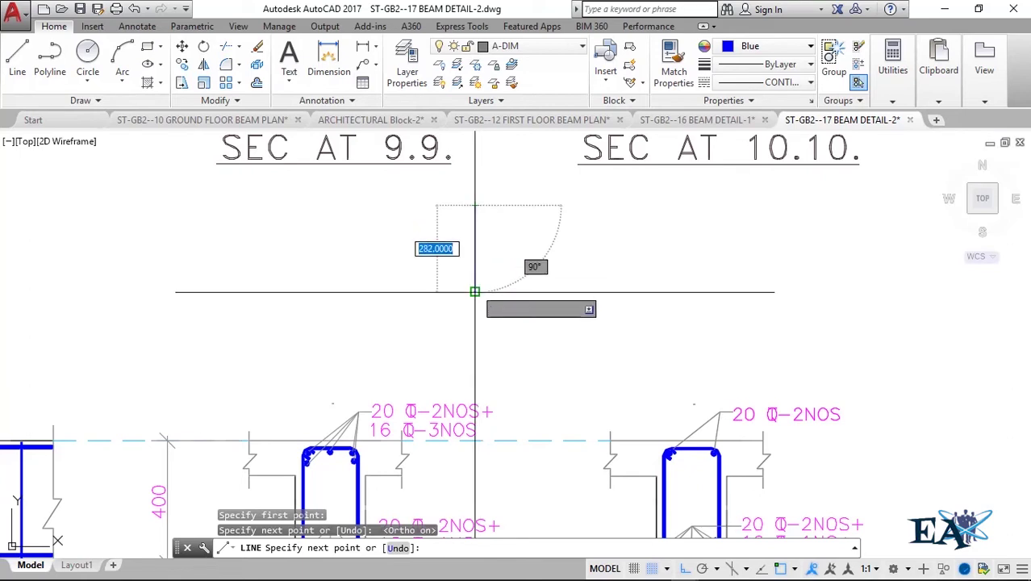
click(803, 289)
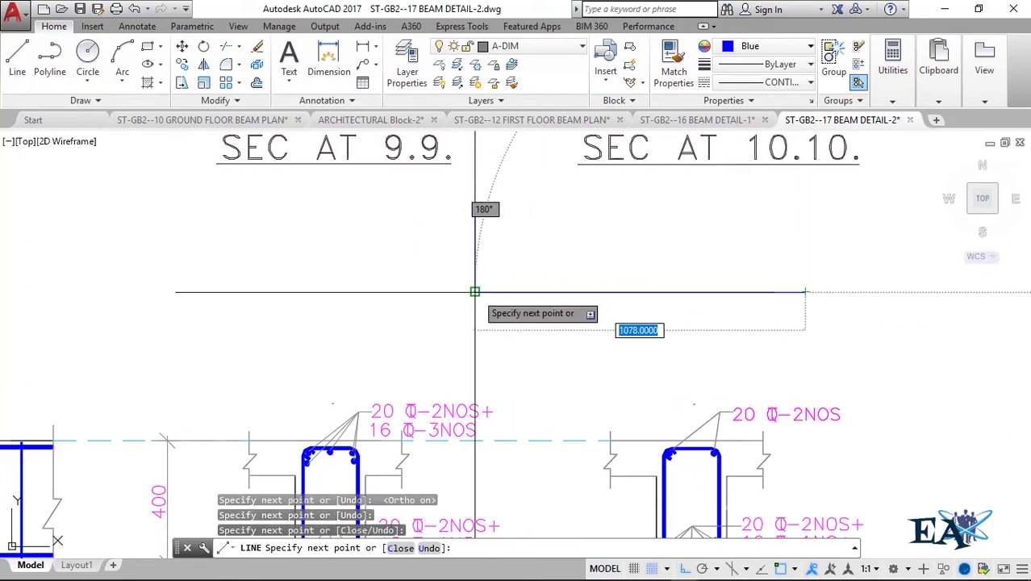
click(474, 291)
click(474, 364)
key(Return)
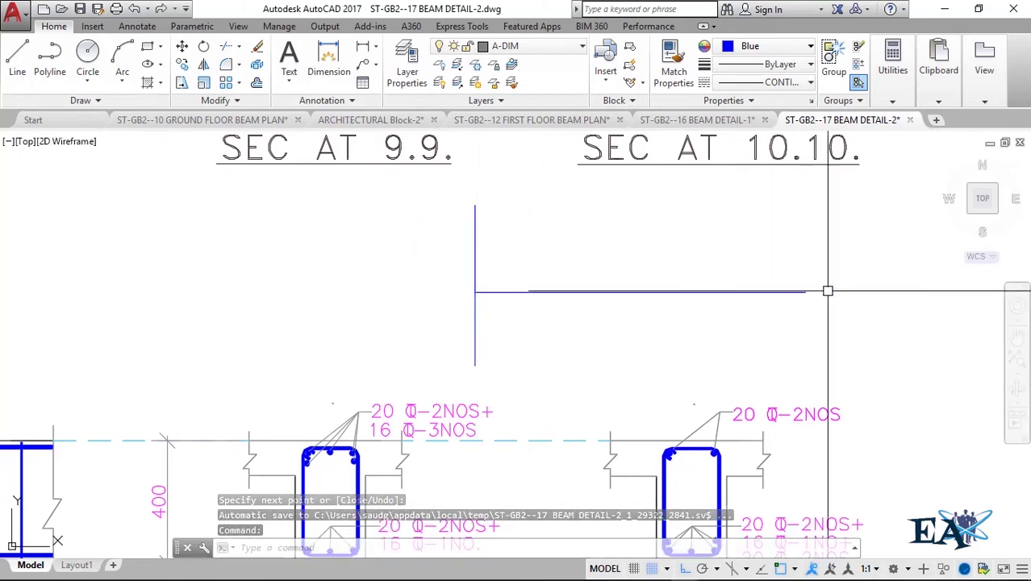
text(pl)
key(Return)
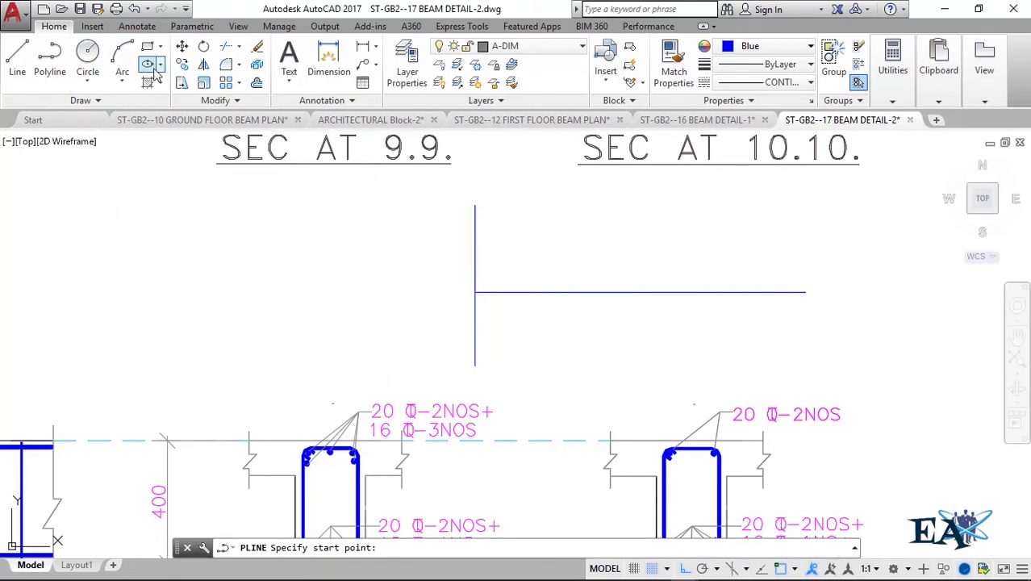
With Ortho off, draw a three-point fit spline from the vertical line, dipping below the baseline to the upper right
click(91, 105)
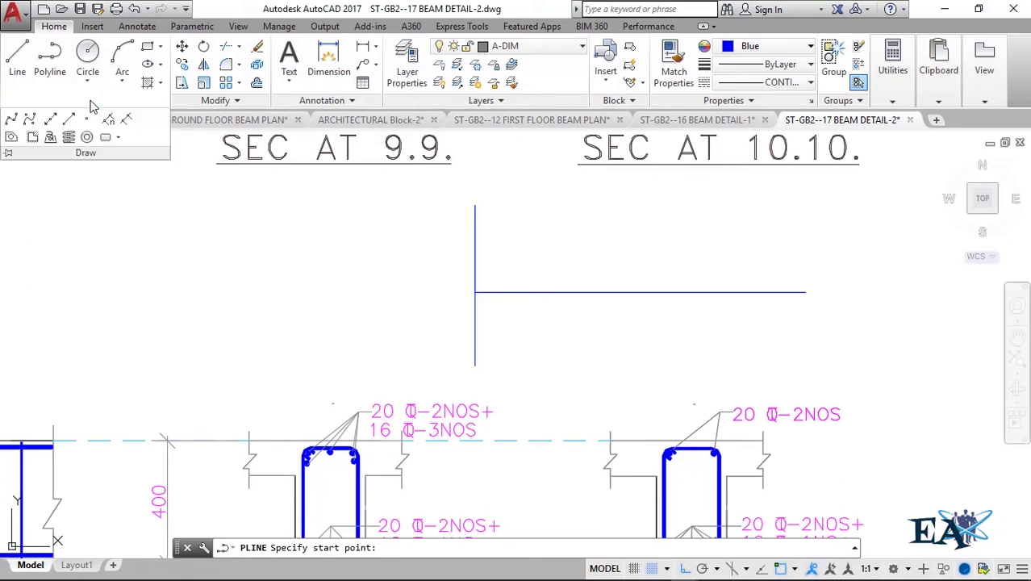
click(13, 119)
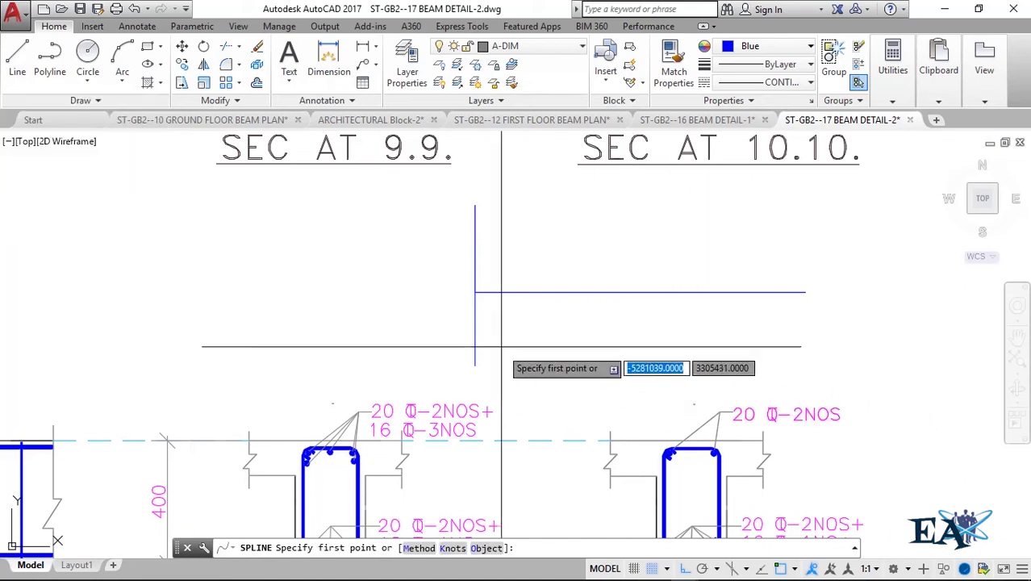
click(475, 244)
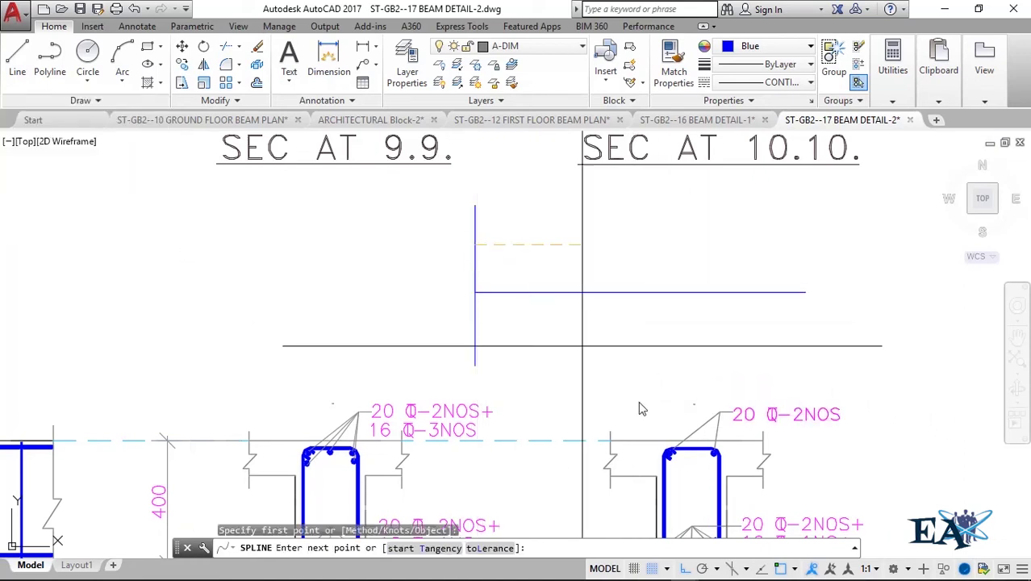
key(F8)
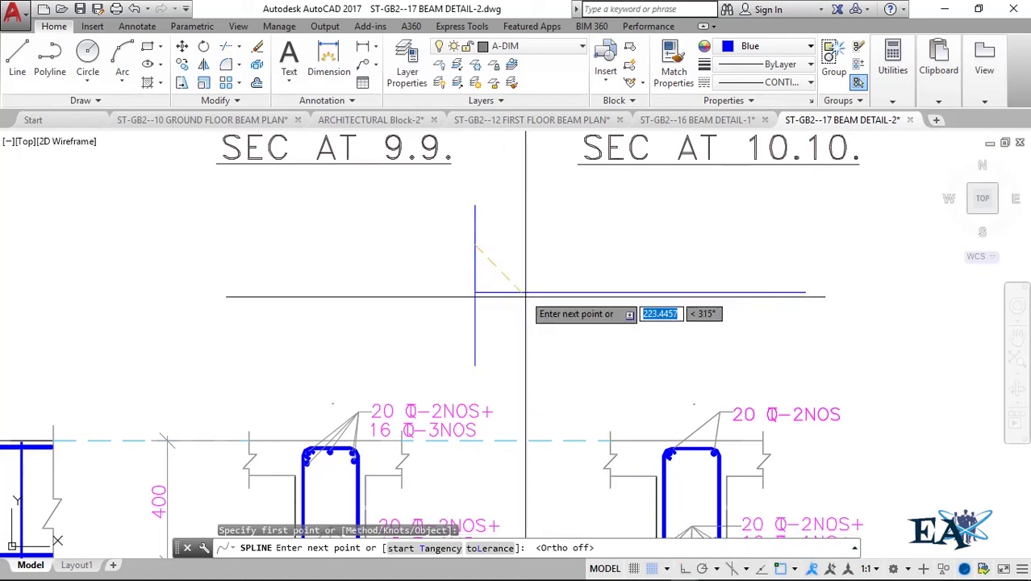
click(655, 345)
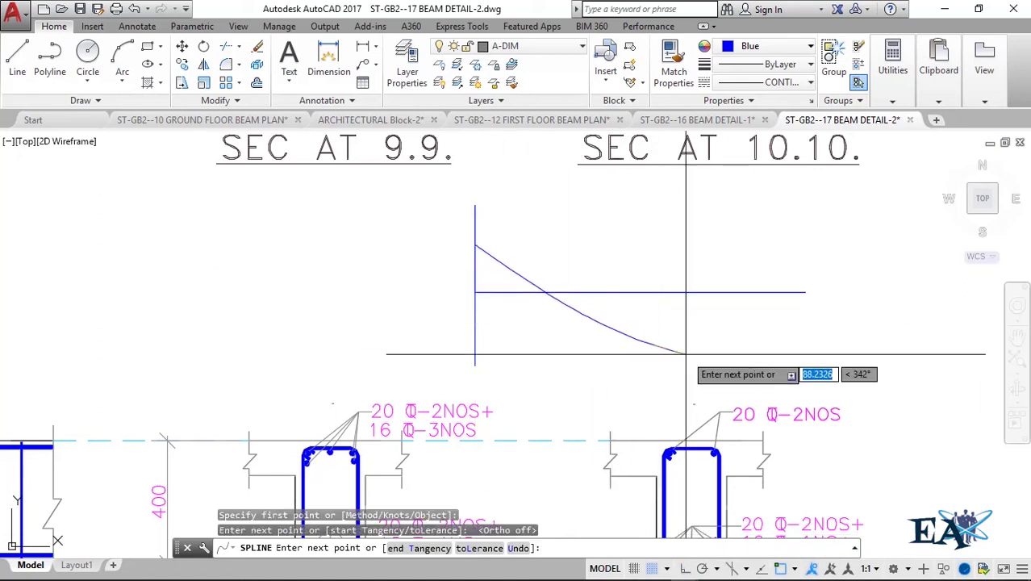
click(792, 212)
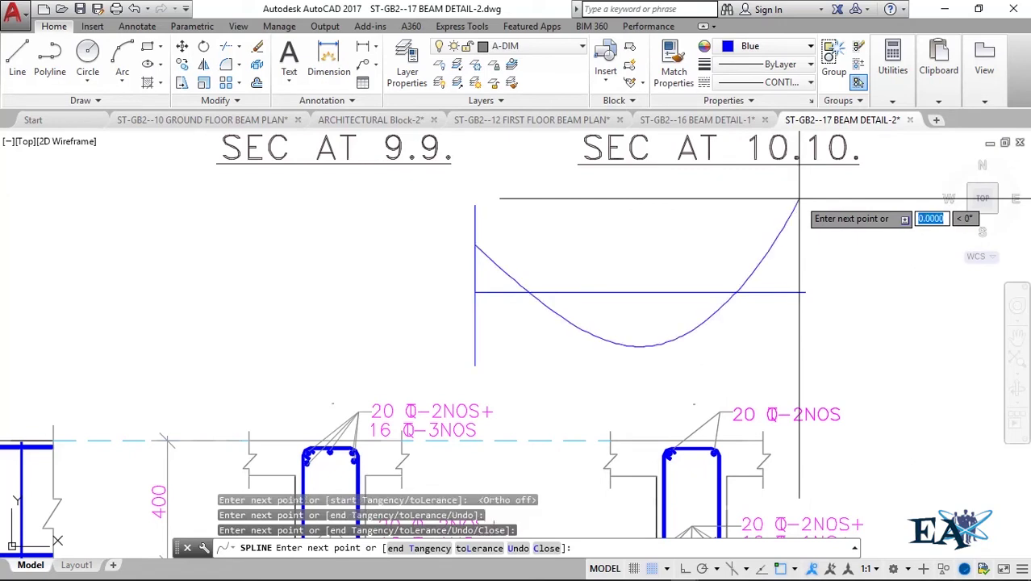
key(Return)
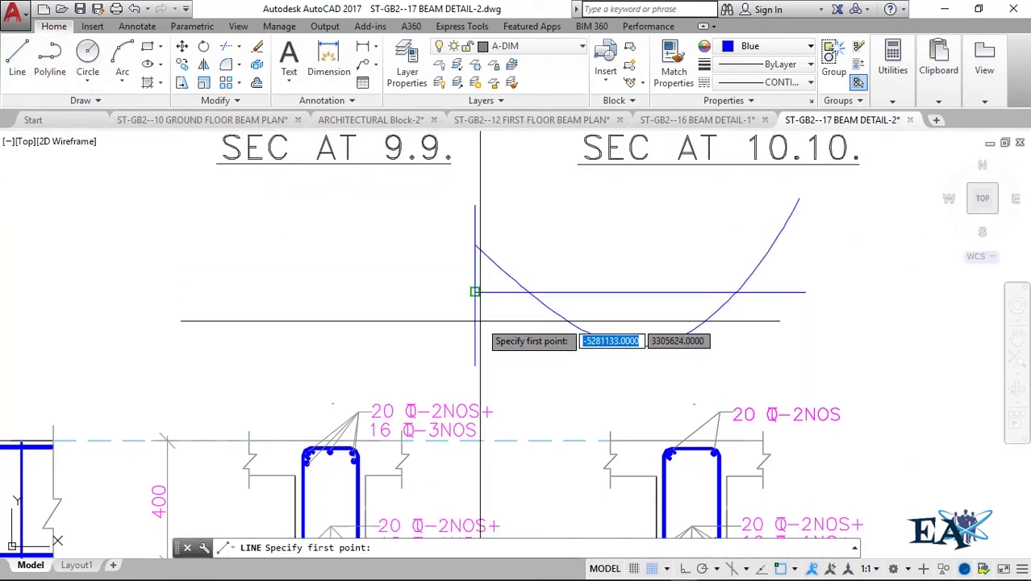
Draw a vertical line from the spline's right endpoint straight down past the baseline
click(799, 200)
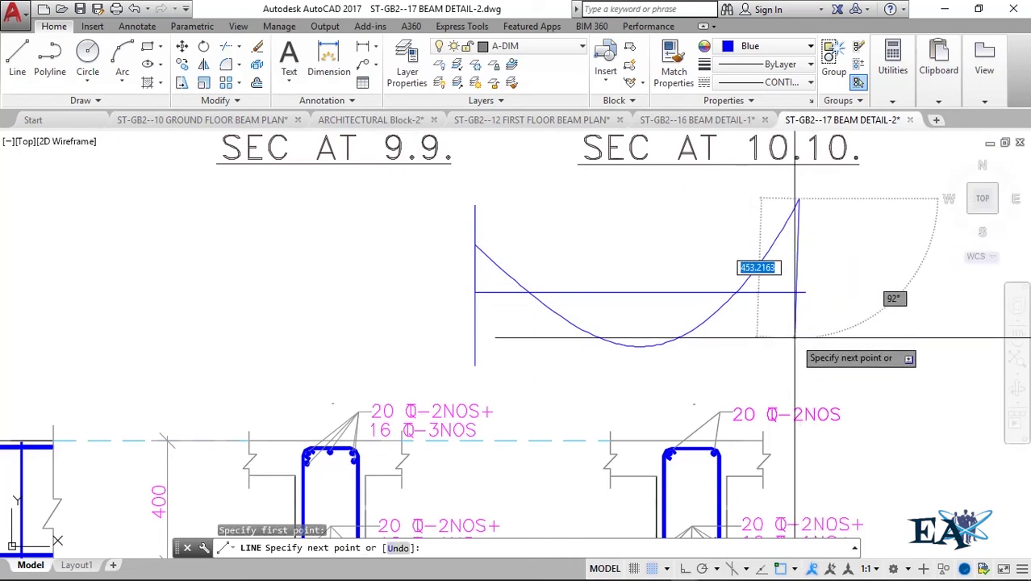
click(804, 375)
key(Return)
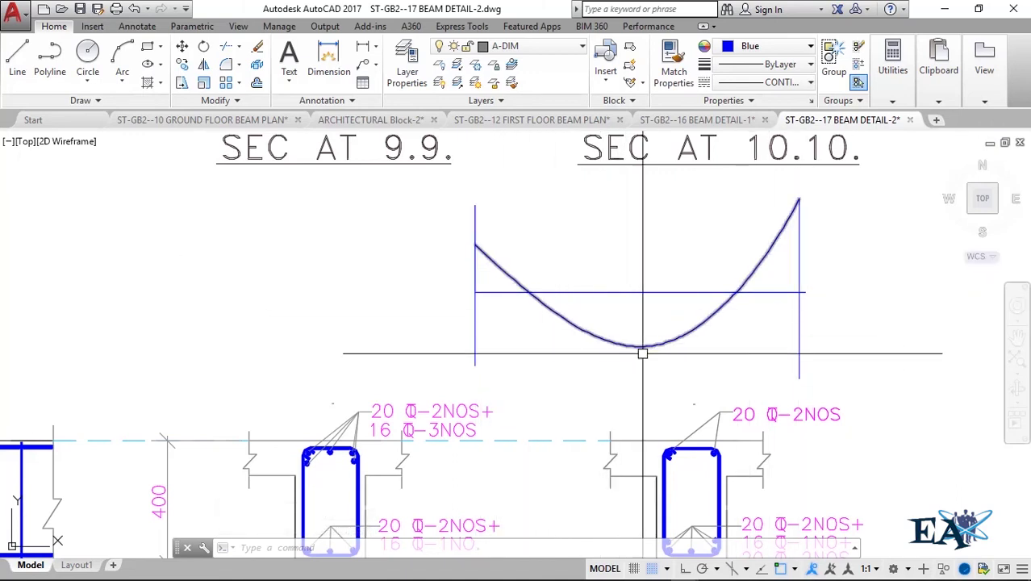
scroll(642, 339, down, 2)
middle_drag(640, 338, 653, 310)
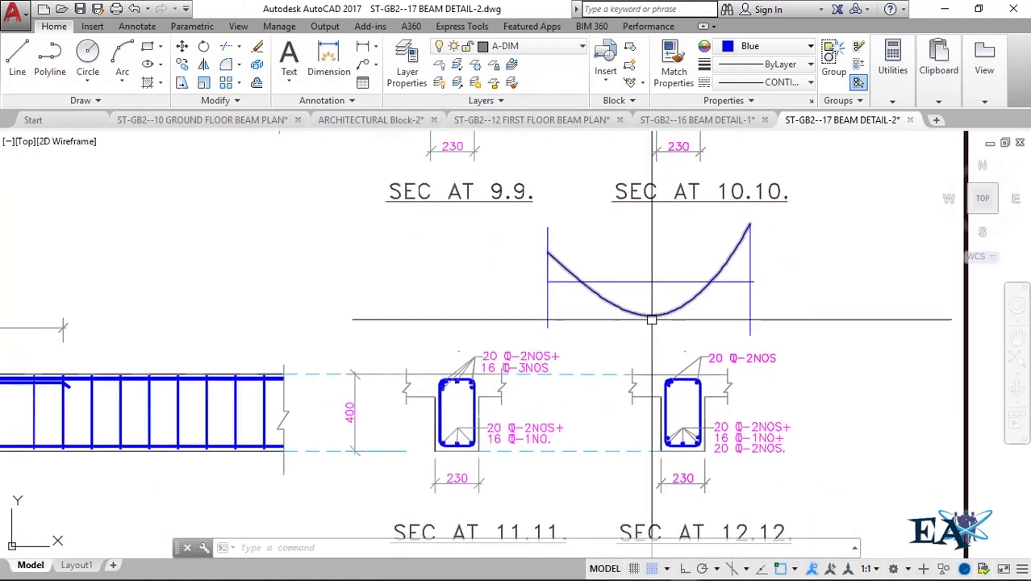
scroll(651, 320, up, 2)
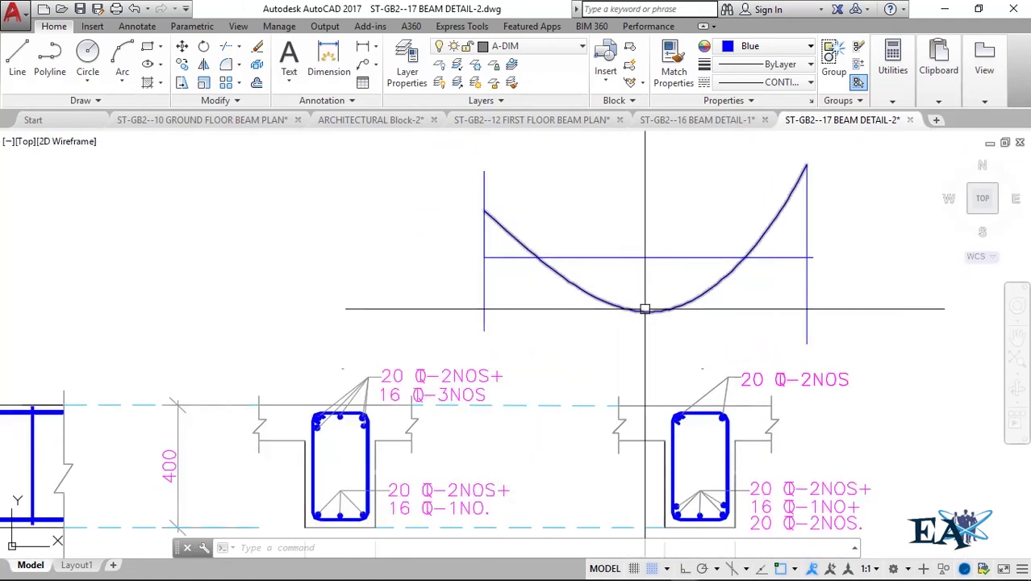